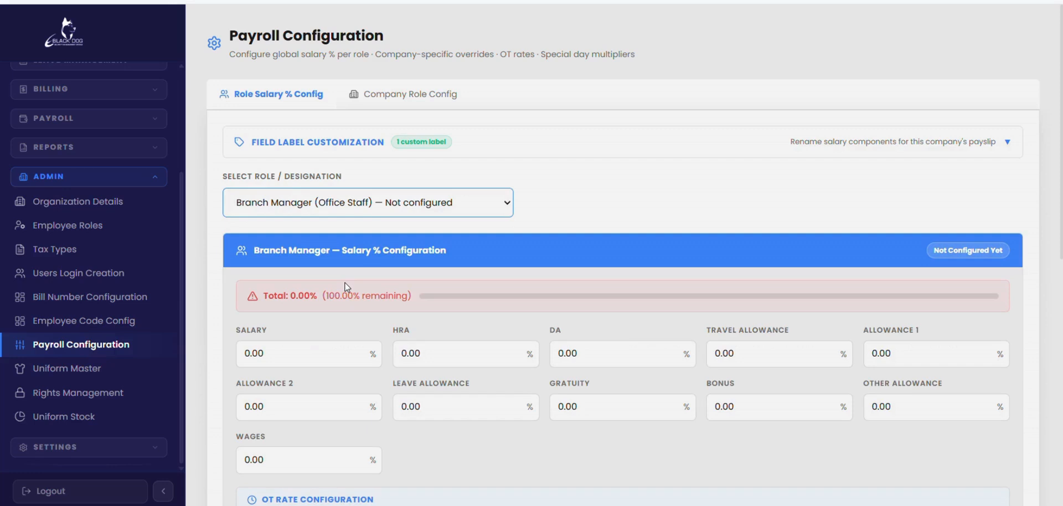
Step: Set the Branch Manager role's Salary component to 60% and HRA to 10%
click(284, 359)
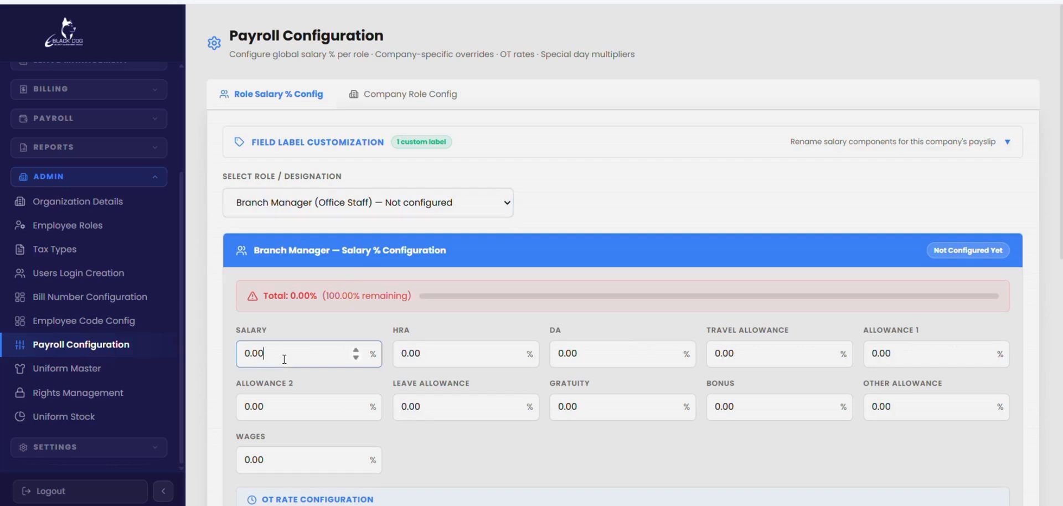
key(BackSpace)
key(BackSpace)
key(BackSpace)
text(60)
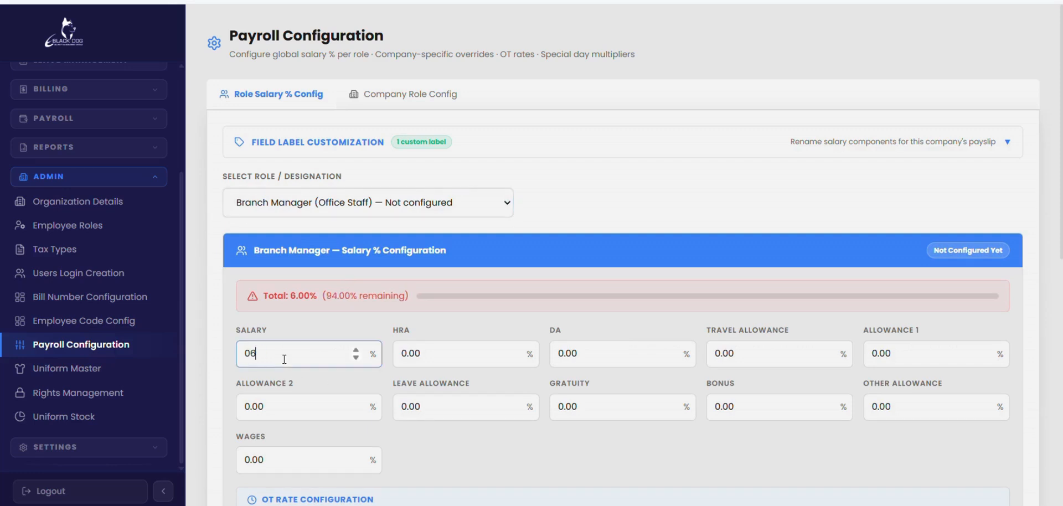
click(440, 353)
key(BackSpace)
key(BackSpace)
key(BackSpace)
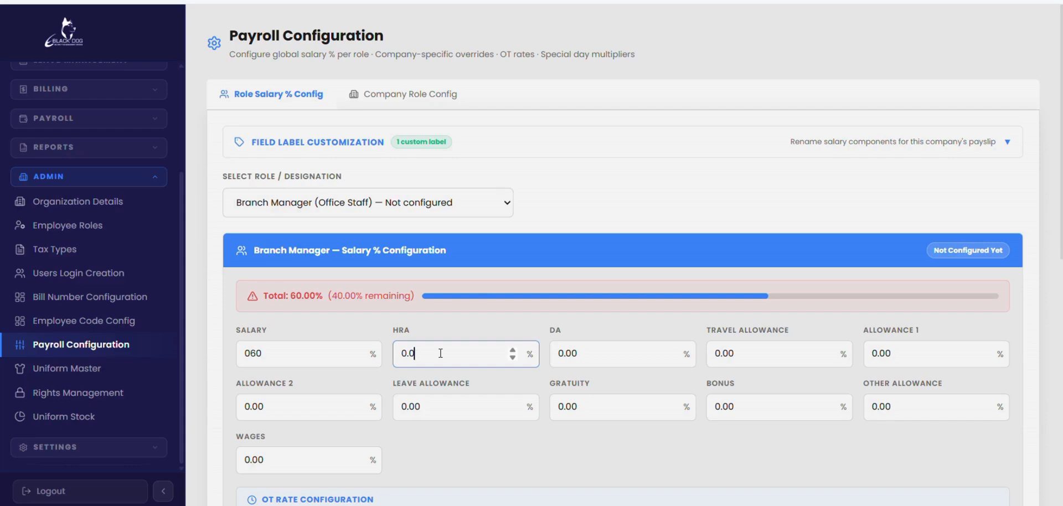
text(10)
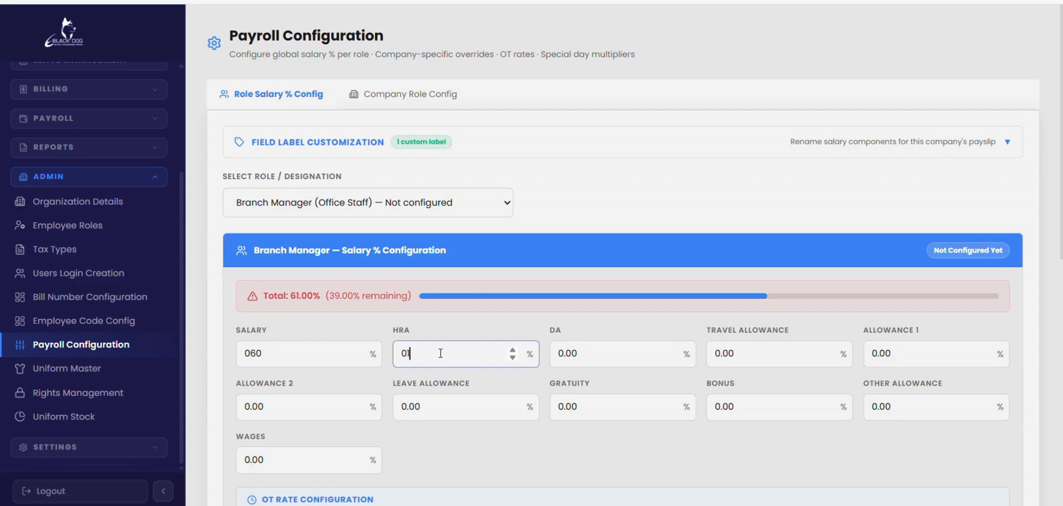
Step: Set the Branch Manager role's DA to 20% and Travel Allowance to 10%
click(605, 352)
key(BackSpace)
key(BackSpace)
key(BackSpace)
text(20)
click(775, 357)
key(BackSpace)
key(BackSpace)
key(BackSpace)
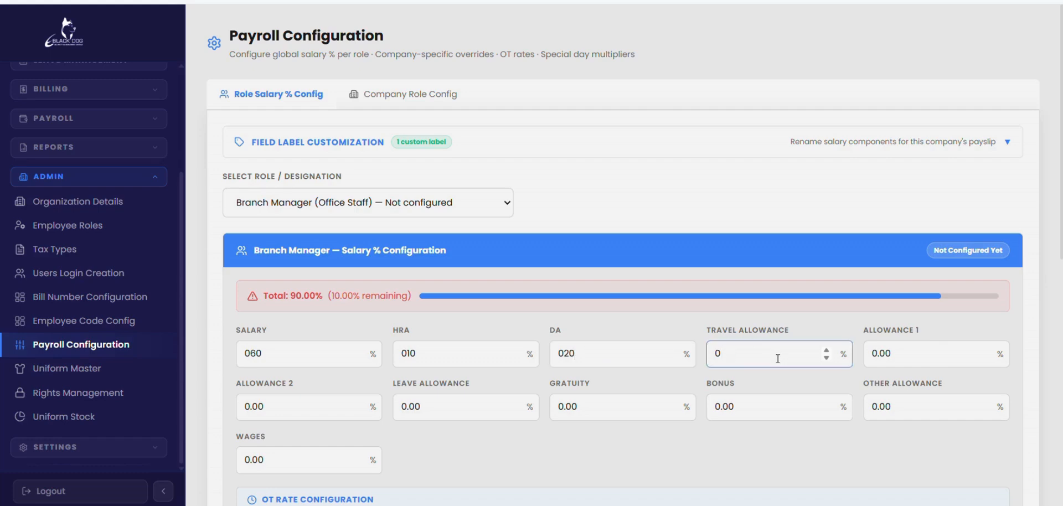
text(10)
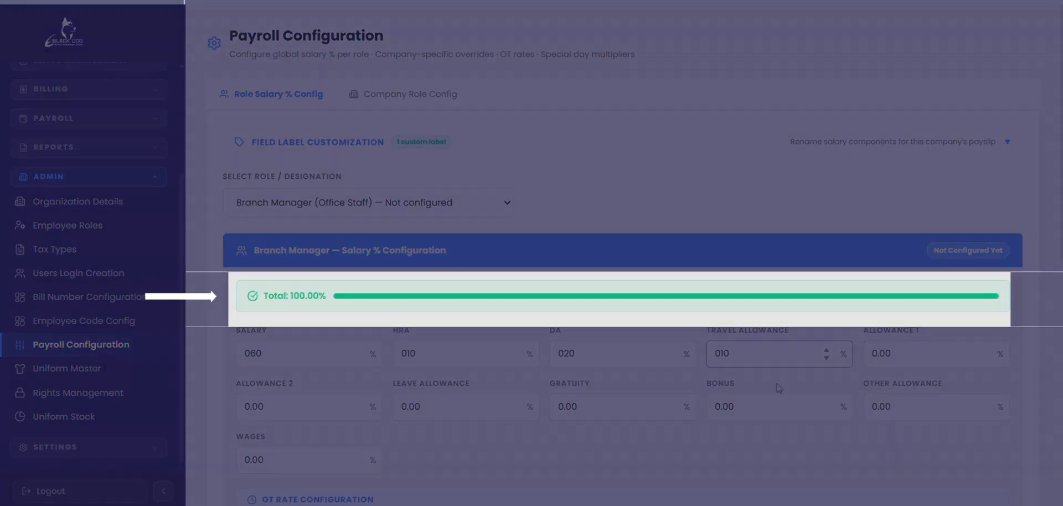
Step: Switch the Branch Manager's base OT rate to a fixed amount per hour and set it to ₹300
scroll(771, 476, down, 3)
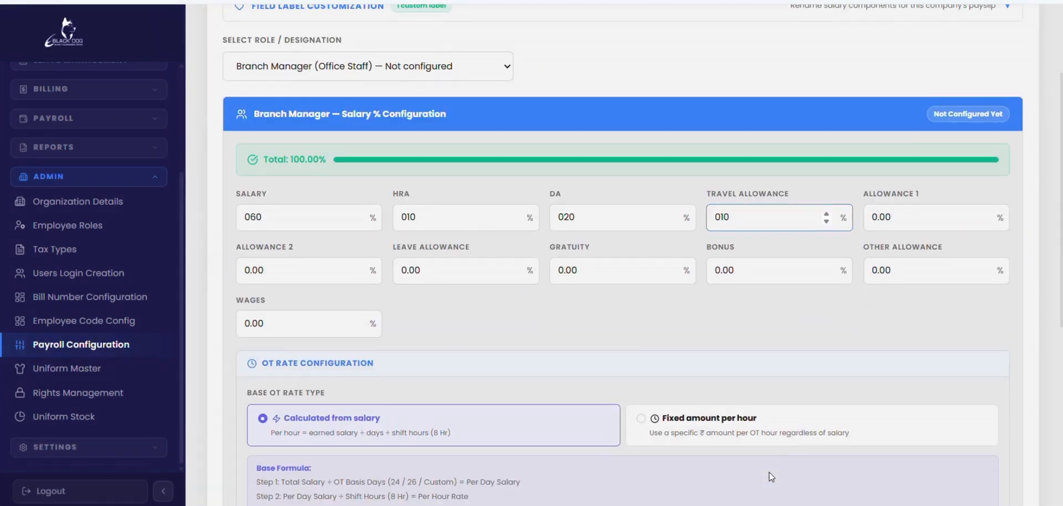
scroll(768, 471, down, 5)
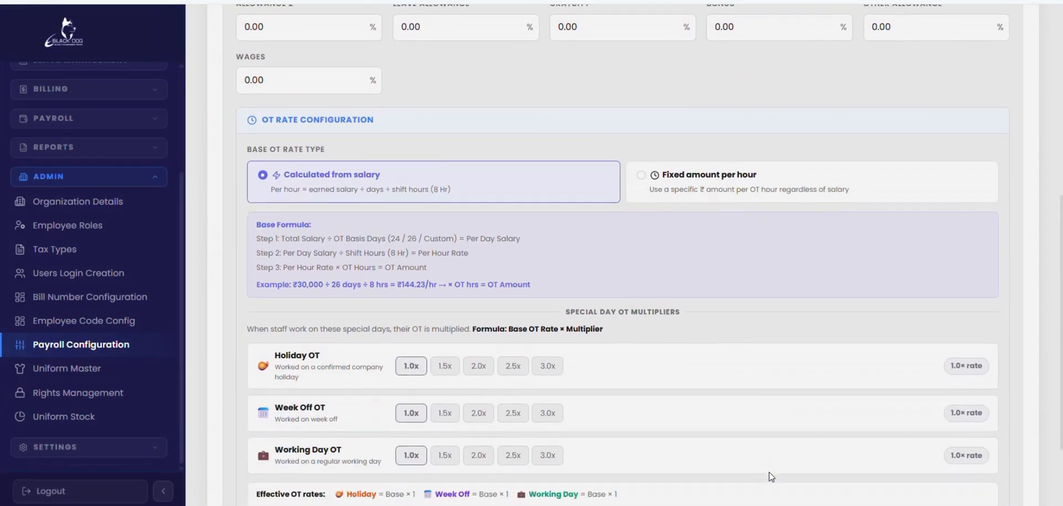
scroll(769, 476, down, 1)
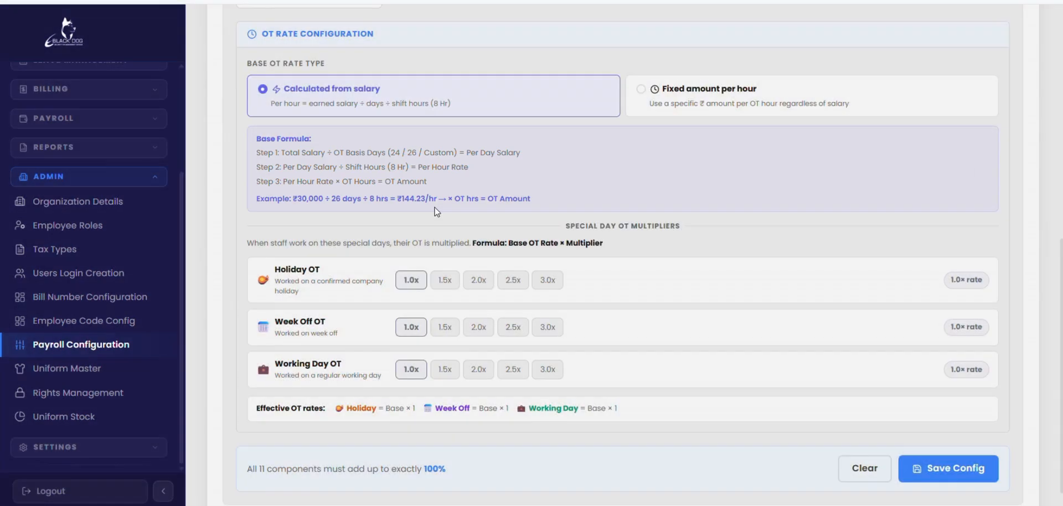
click(710, 93)
click(334, 155)
key(BackSpace)
key(BackSpace)
key(BackSpace)
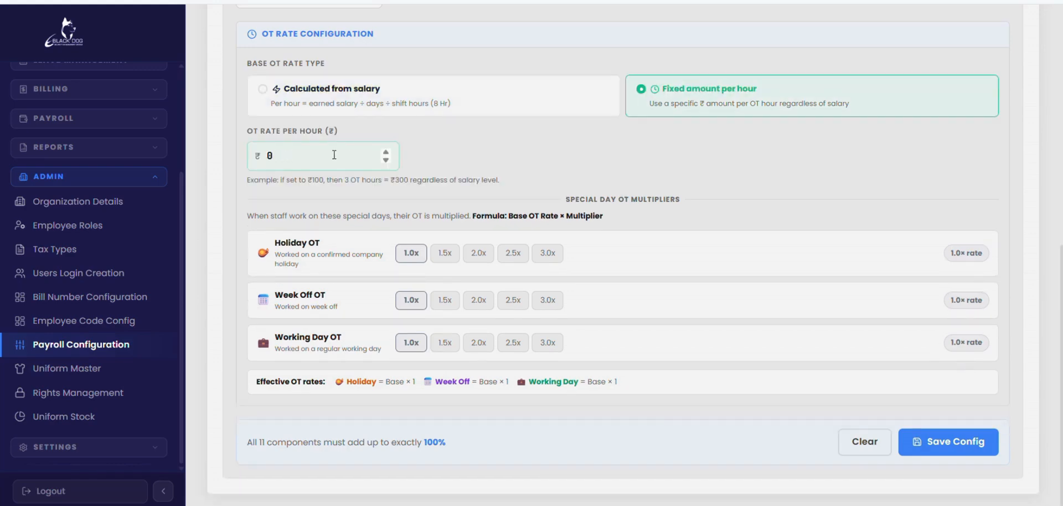
text(300)
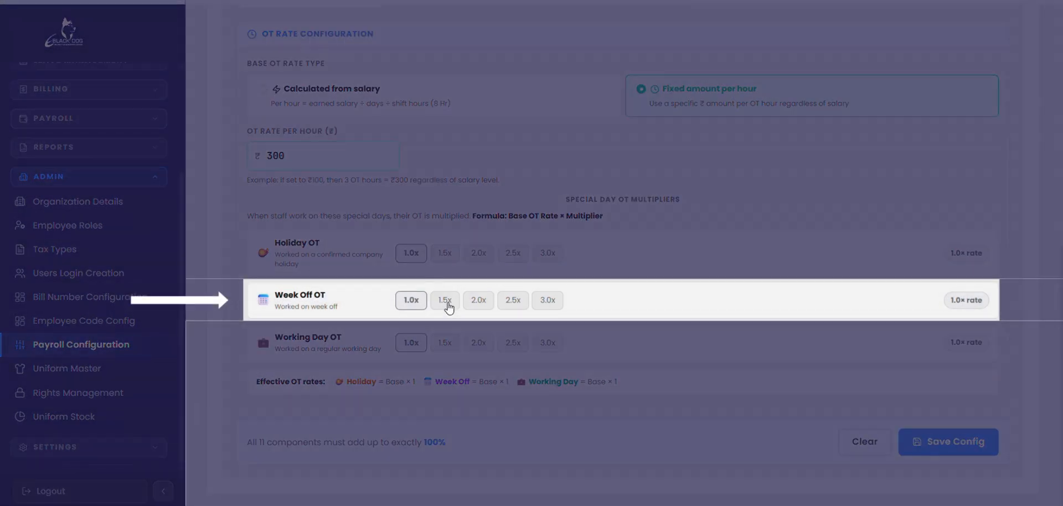
Step: Set the Week Off OT multiplier to 1.5x and Working Day OT to 2.5x, and save the role configuration
click(446, 300)
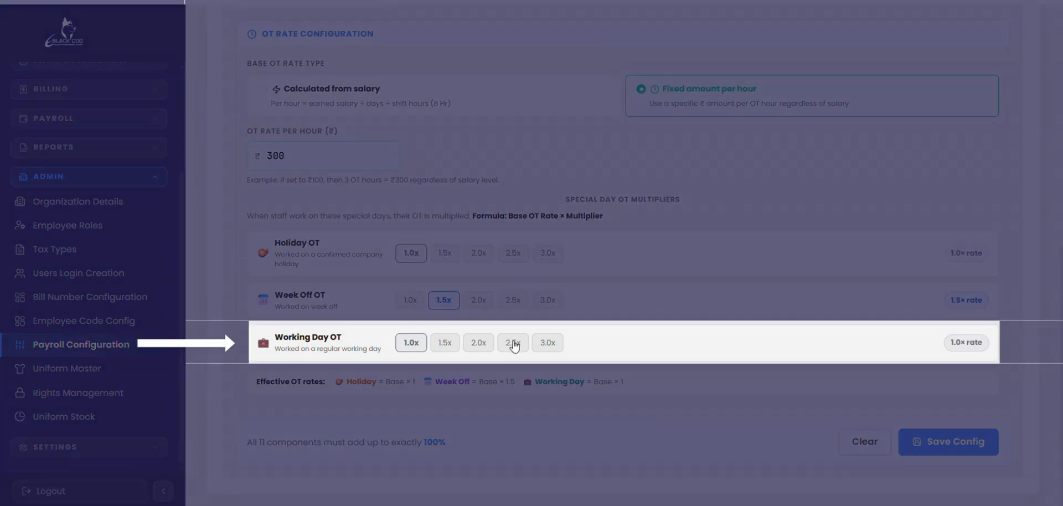
click(513, 344)
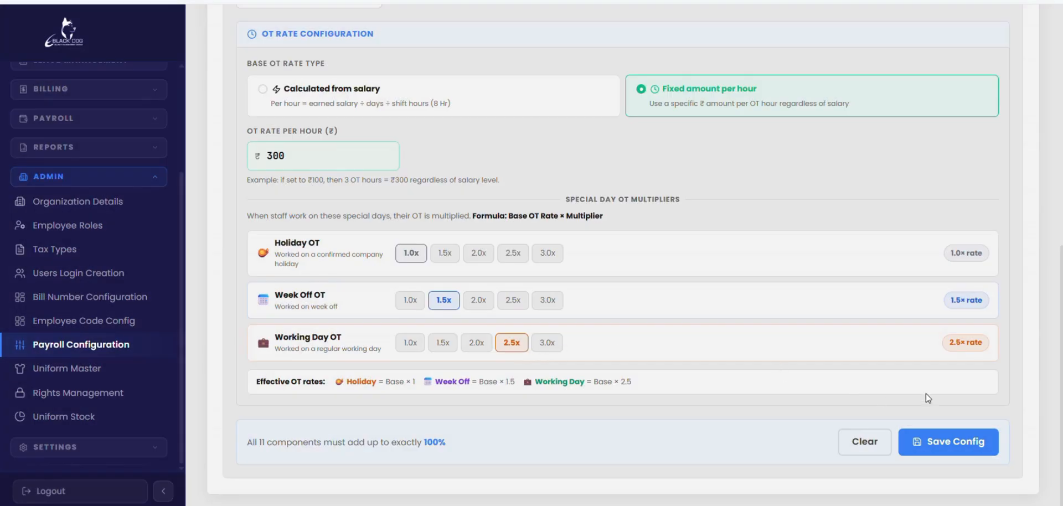
click(955, 448)
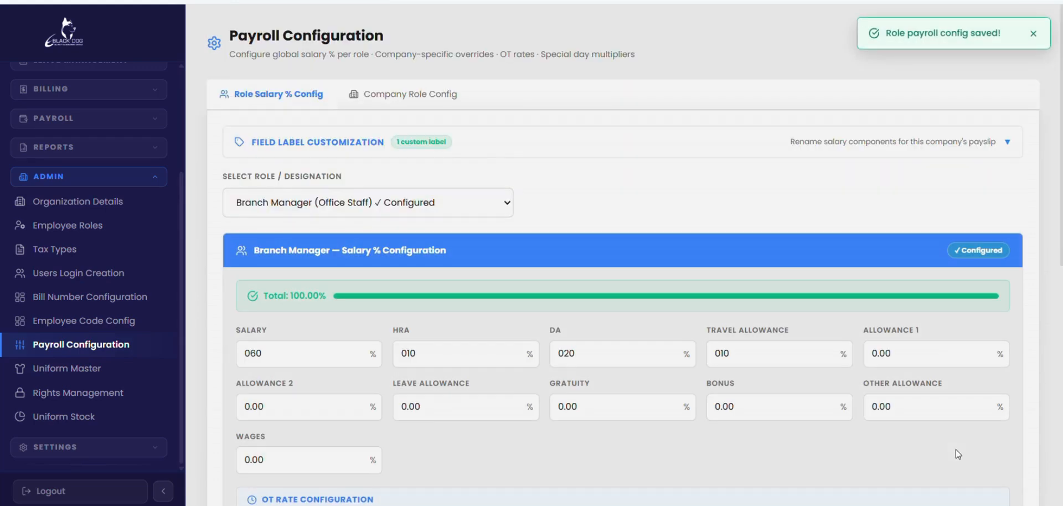
Step: Review the saved Branch Manager percentages and OT settings, and check which roles are configured in the role list
scroll(955, 449, down, 8)
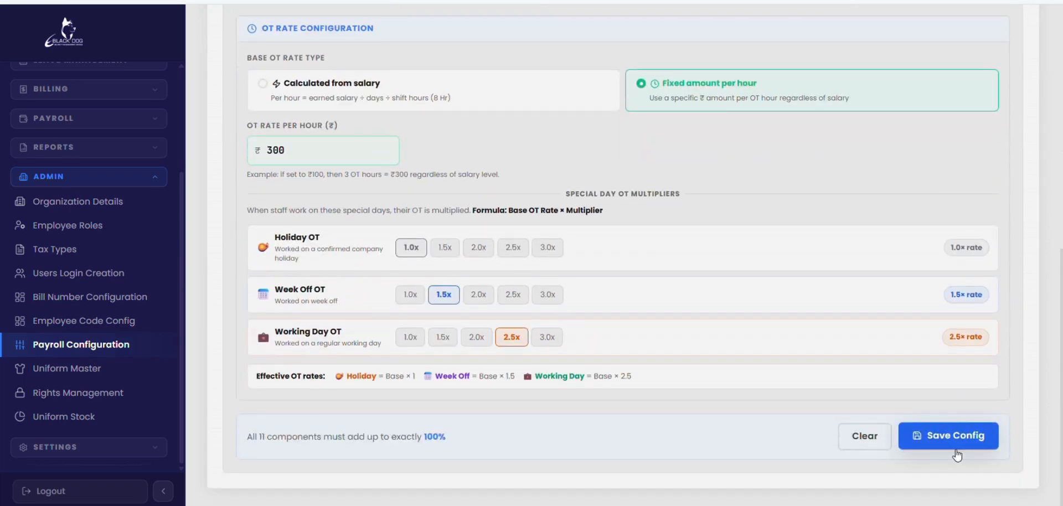
scroll(956, 454, up, 5)
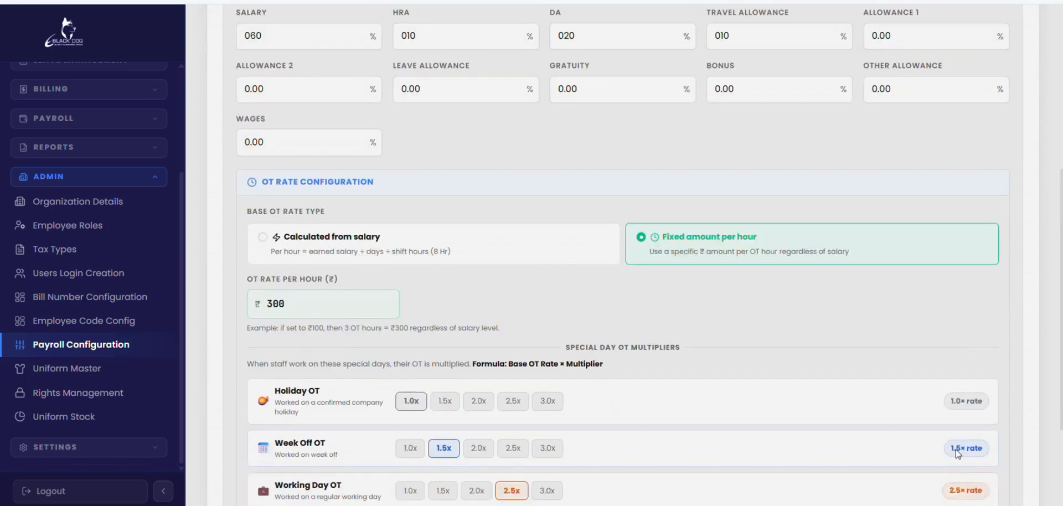
scroll(955, 449, up, 2)
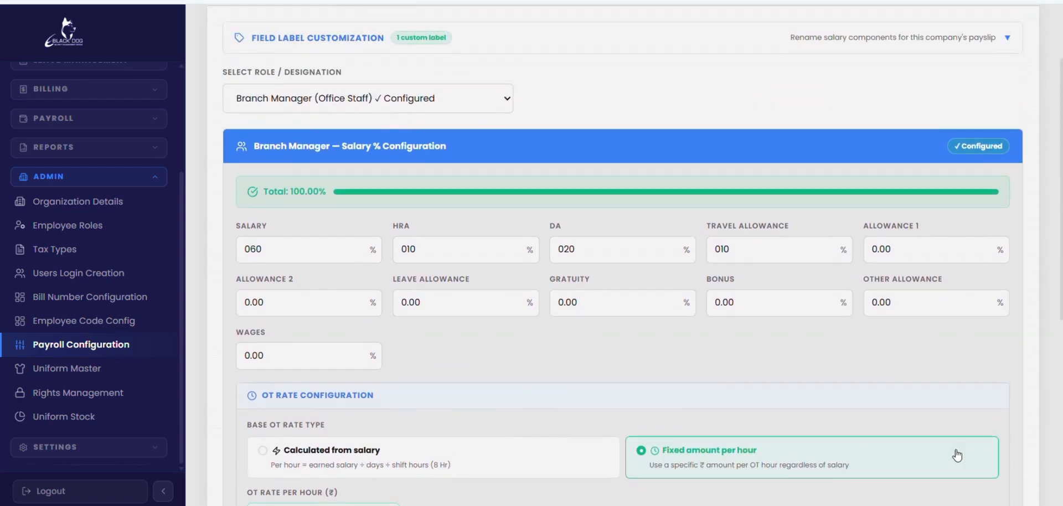
scroll(956, 455, up, 1)
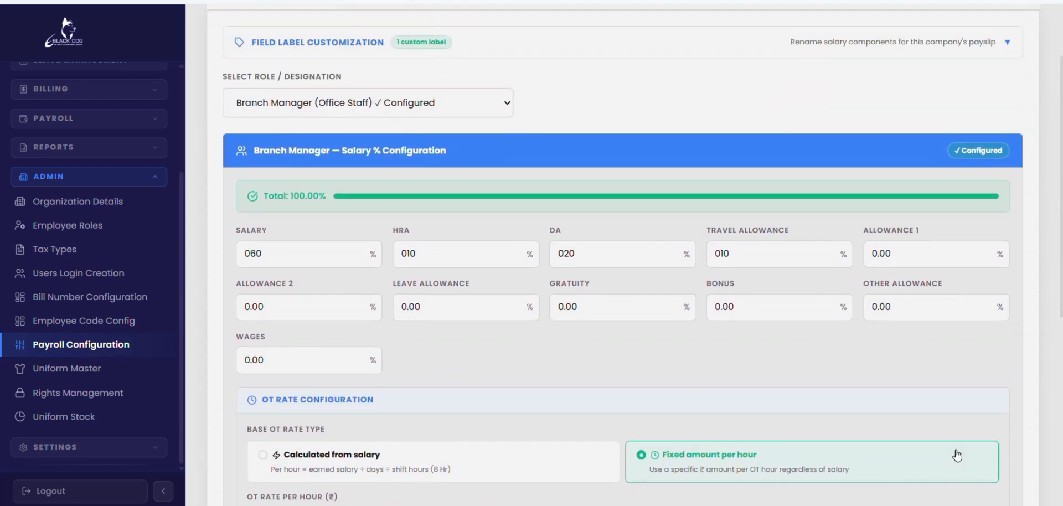
click(482, 113)
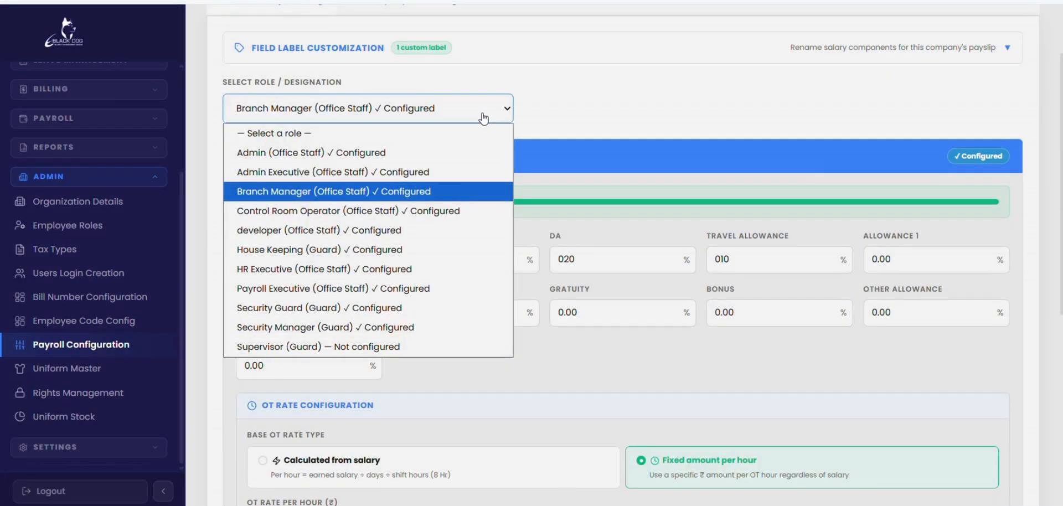
click(483, 118)
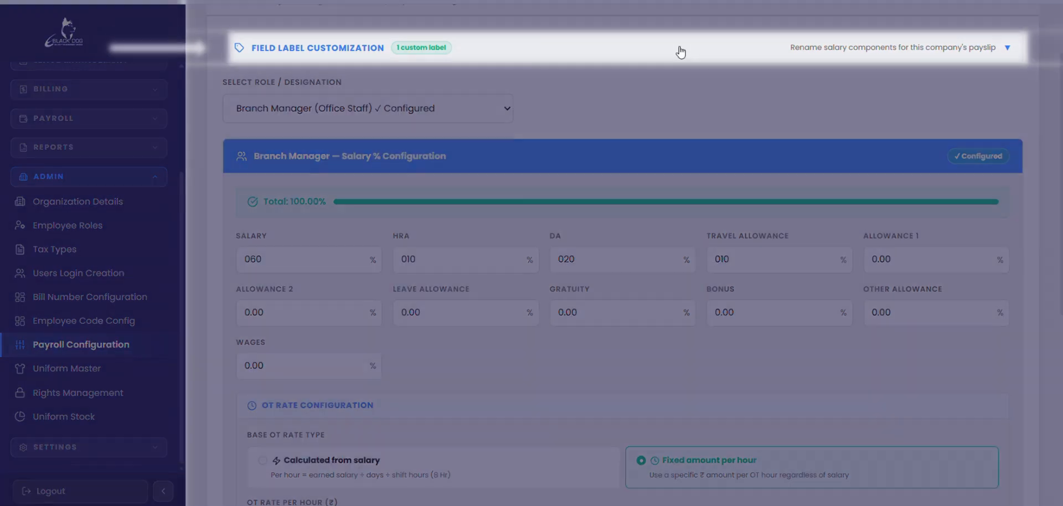
Step: Expand the payslip field label customization and rename the DA label to "Daily allowance"
click(677, 48)
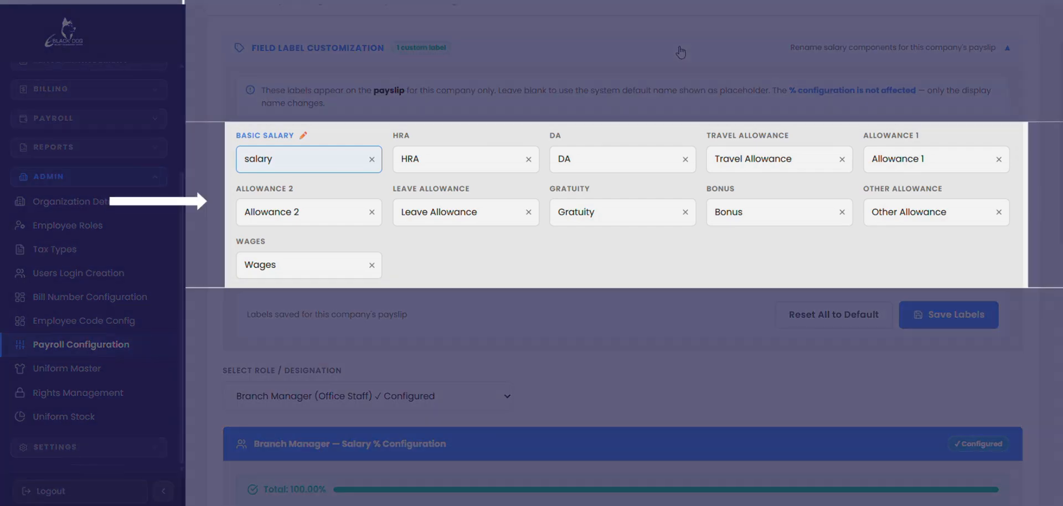
click(594, 159)
key(BackSpace)
key(BackSpace)
text(Dai)
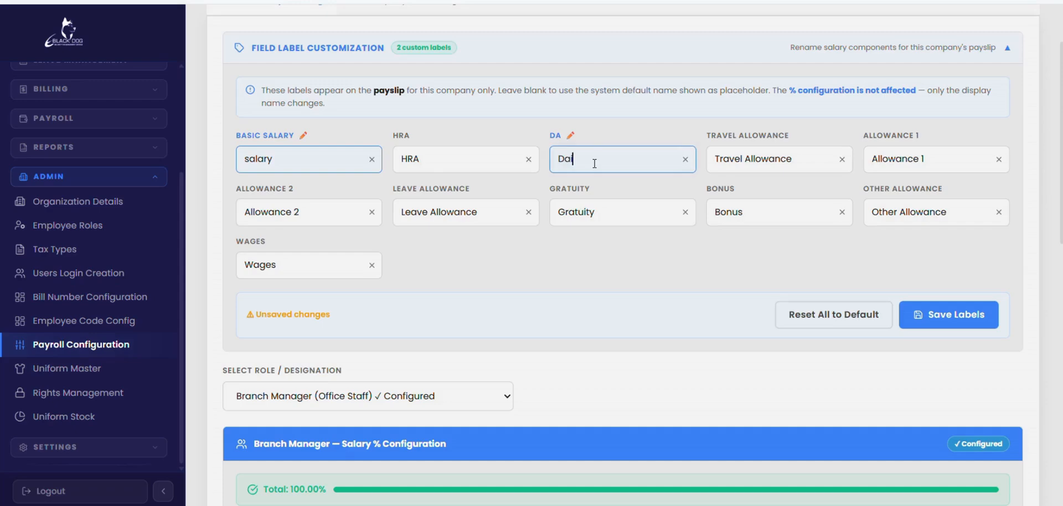
text(ly allow)
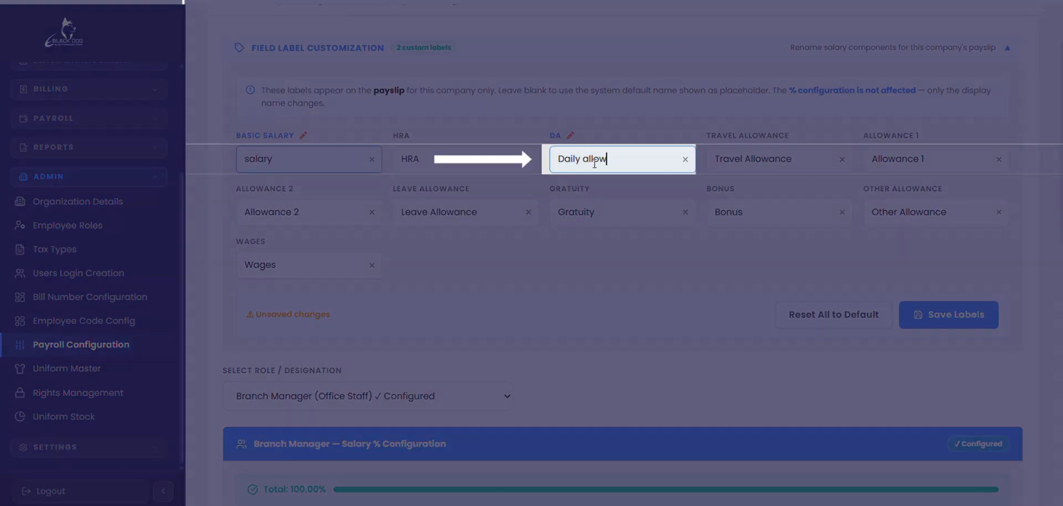
text(ance)
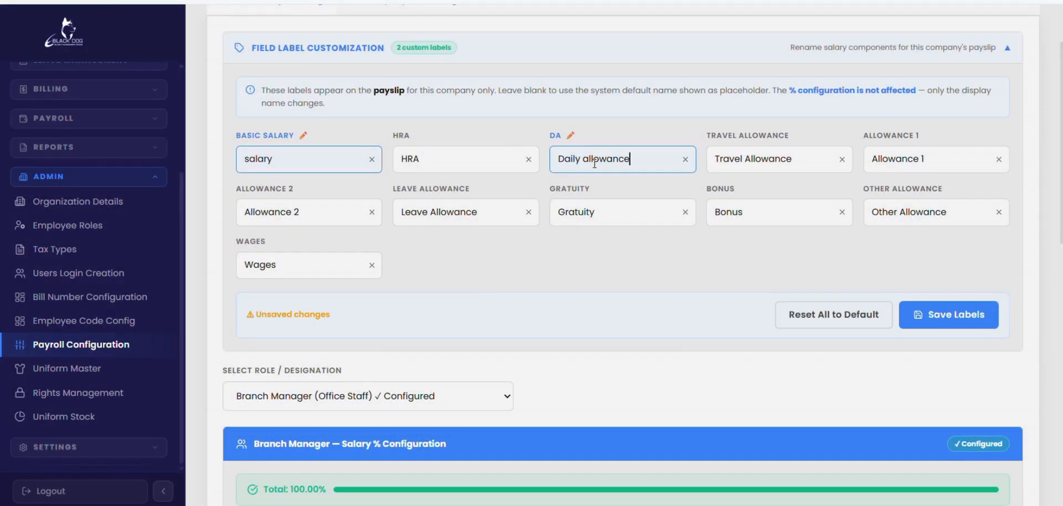
Step: Change the basic salary component's payslip label to "Basic salary" and save the labels
click(246, 159)
text(Basic)
click(944, 317)
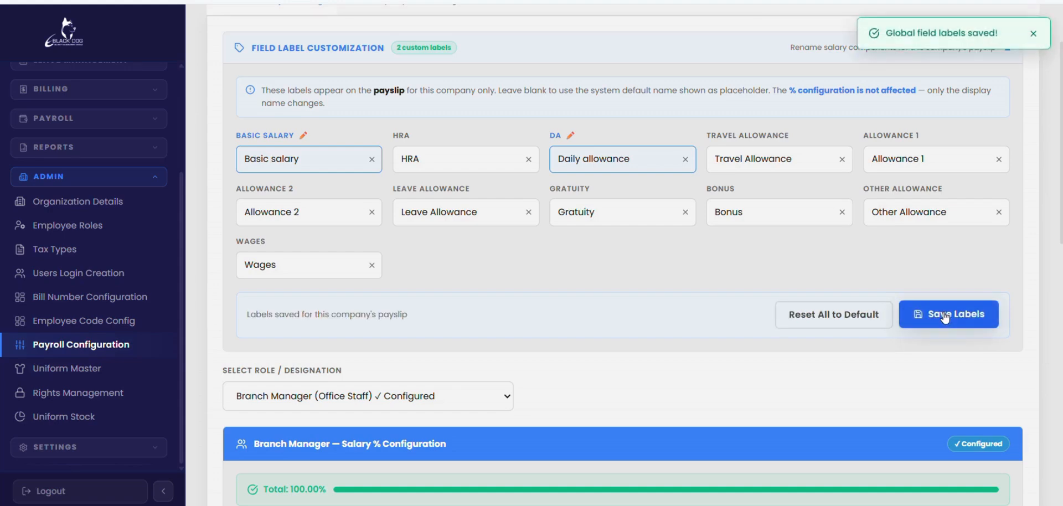
Step: Open the company-specific role configuration and select ABC Company (contract) to list its roles
scroll(417, 97, up, 2)
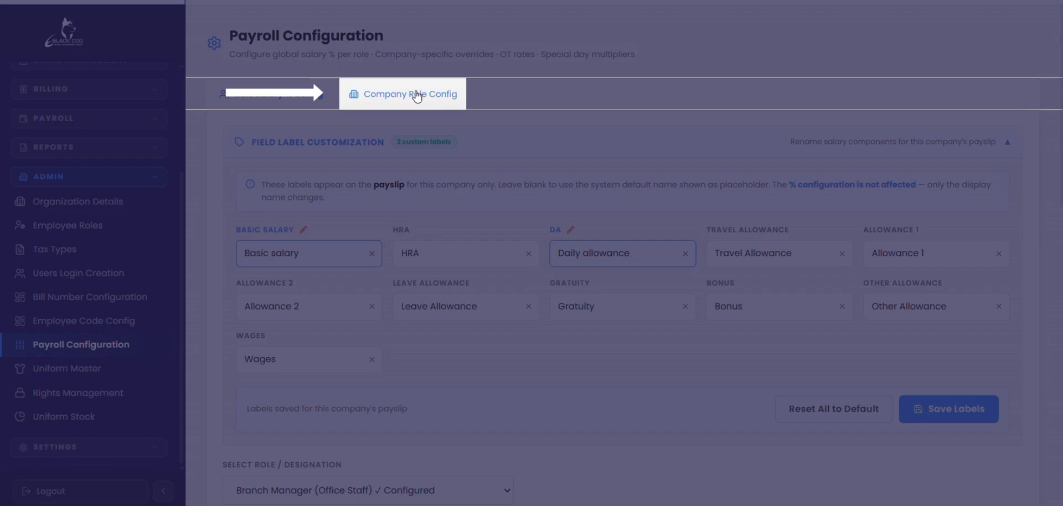
click(417, 97)
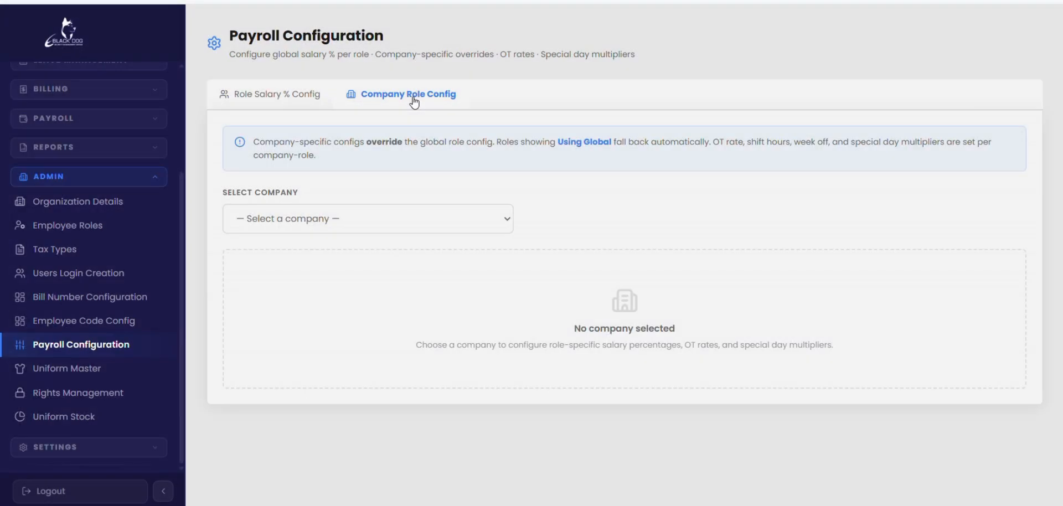
click(382, 220)
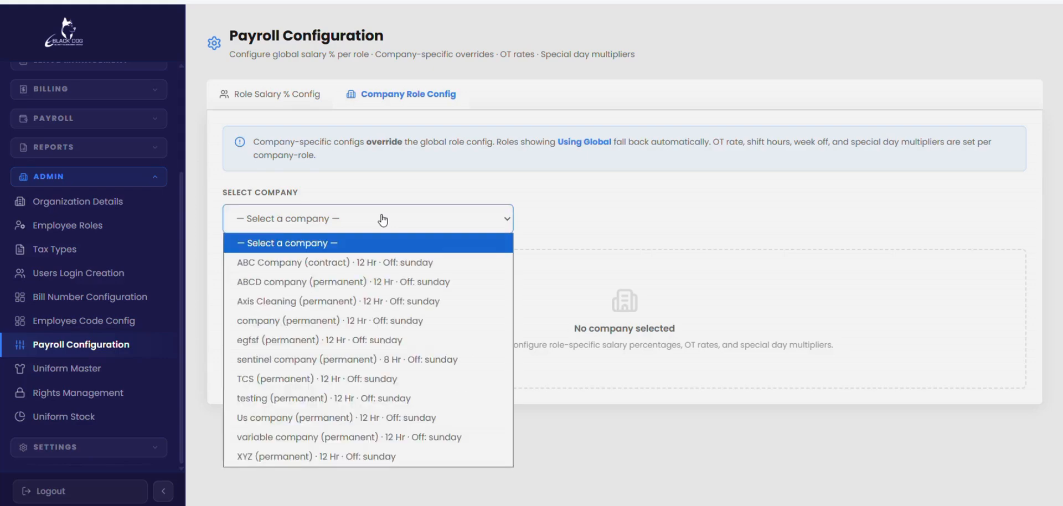
click(376, 262)
scroll(379, 262, down, 3)
scroll(379, 263, down, 1)
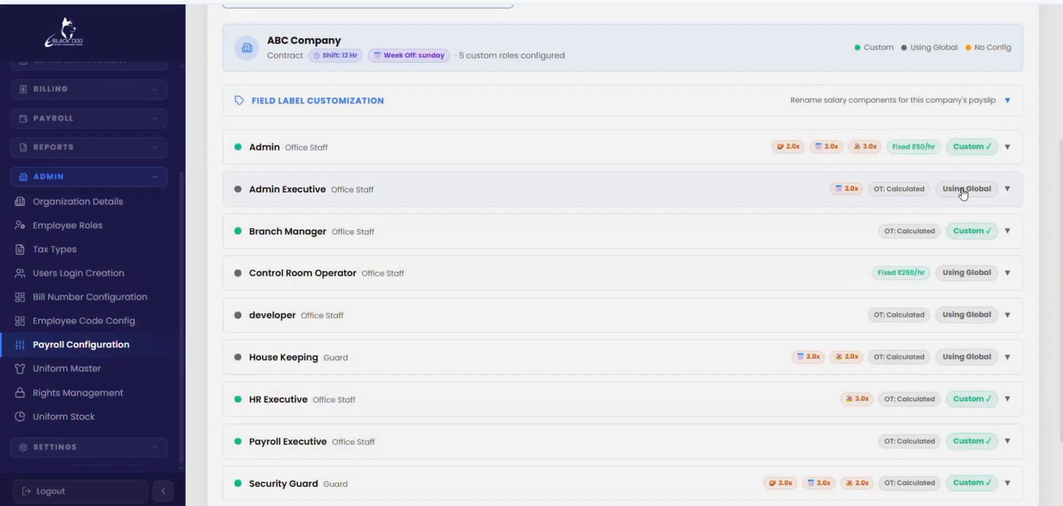
Step: Expand ABC Company's Admin Executive role and review its global salary percentages and OT settings
click(963, 191)
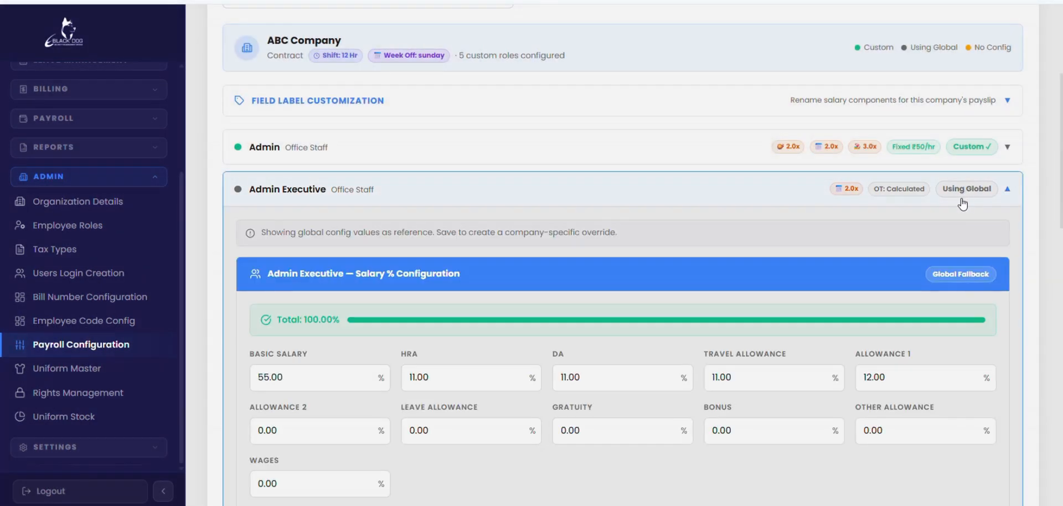
scroll(927, 468, down, 3)
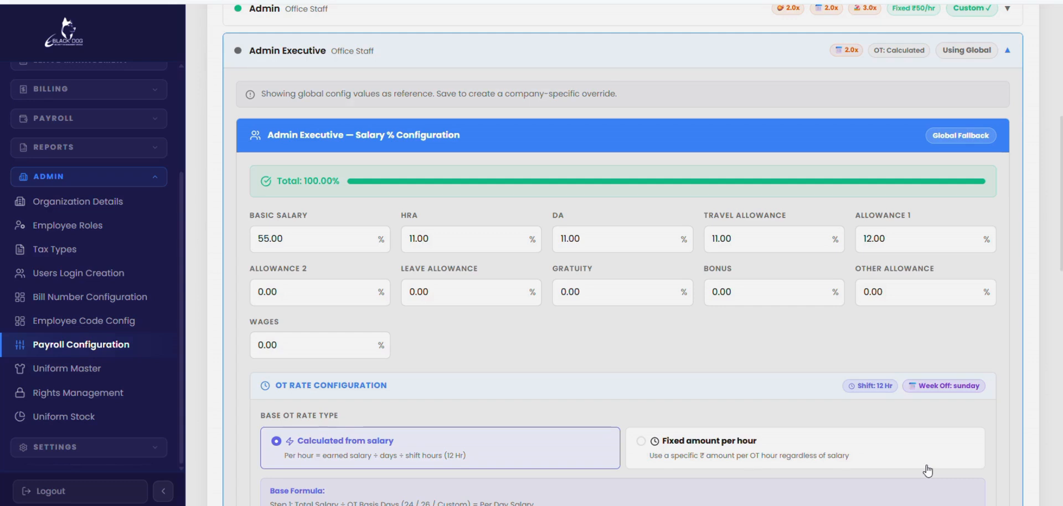
scroll(928, 470, down, 1)
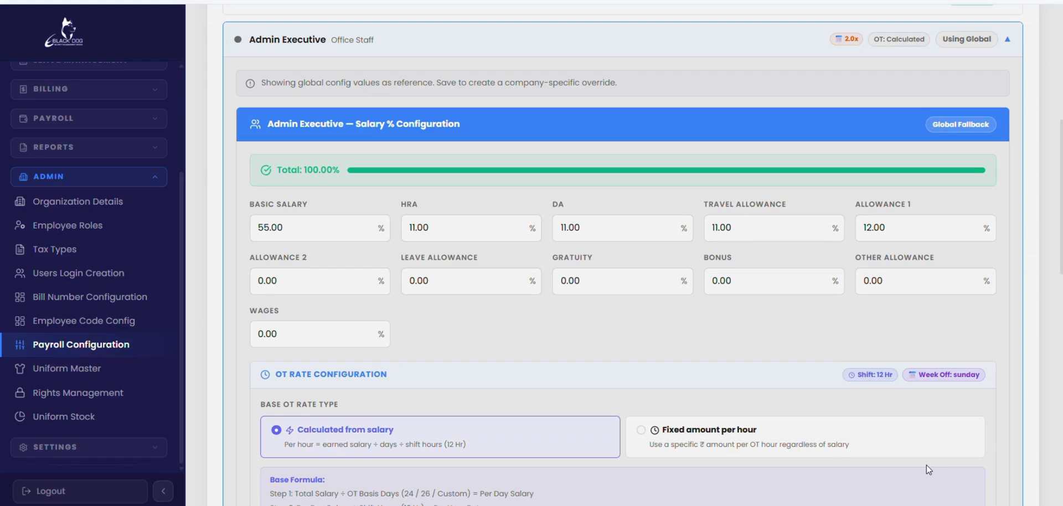
Step: Open the salary percentage configuration of ABC Company's Supervisor role
scroll(925, 463, down, 10)
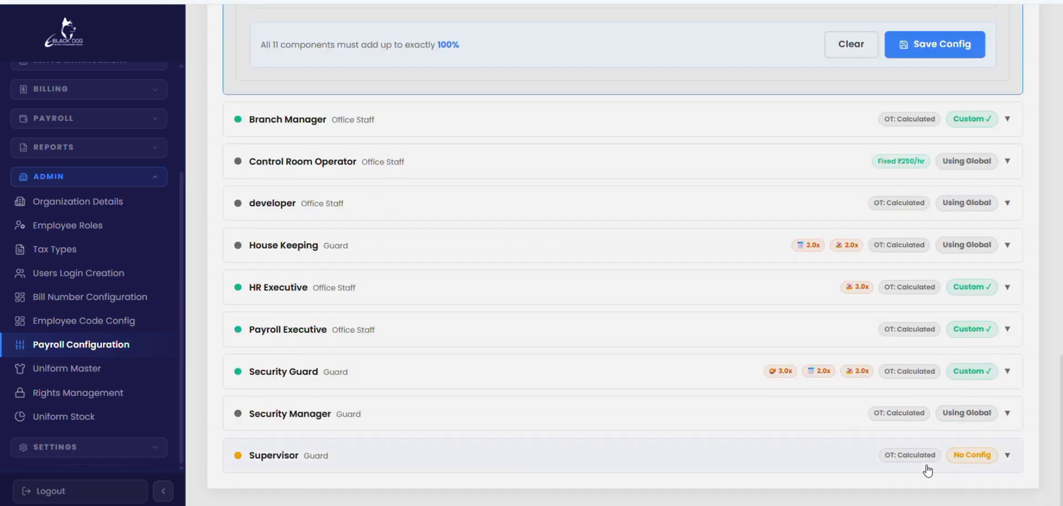
scroll(918, 458, up, 7)
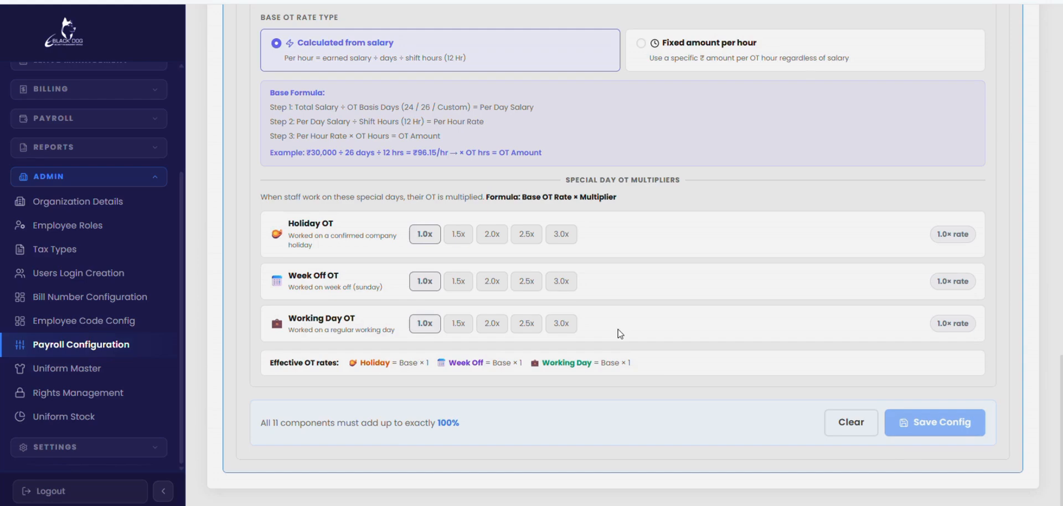
scroll(724, 238, up, 6)
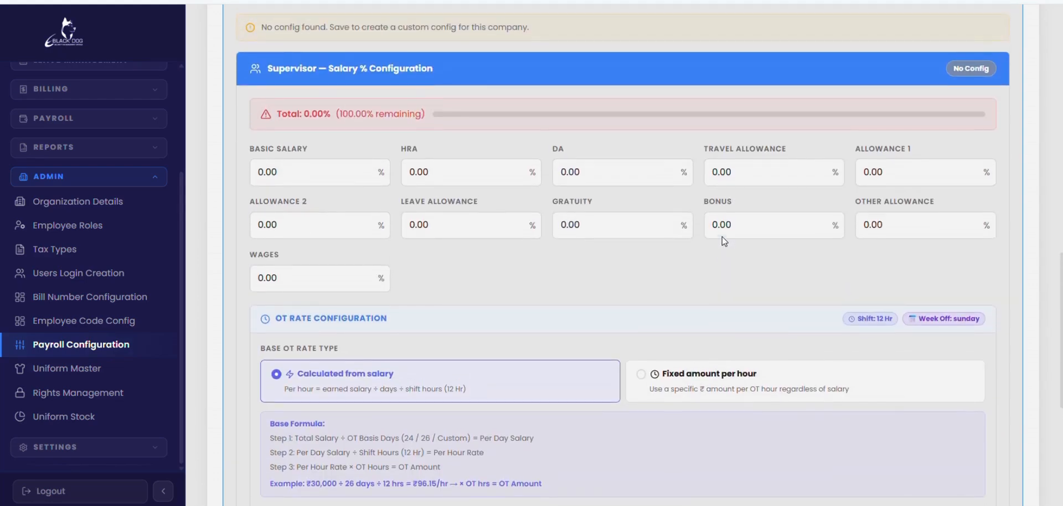
Step: Set the Supervisor role's basic salary to 80% and its HRA to 10% in ABC Company's configuration
click(281, 175)
key(BackSpace)
key(BackSpace)
key(BackSpace)
text(80)
click(456, 176)
key(BackSpace)
key(BackSpace)
key(BackSpace)
text(0)
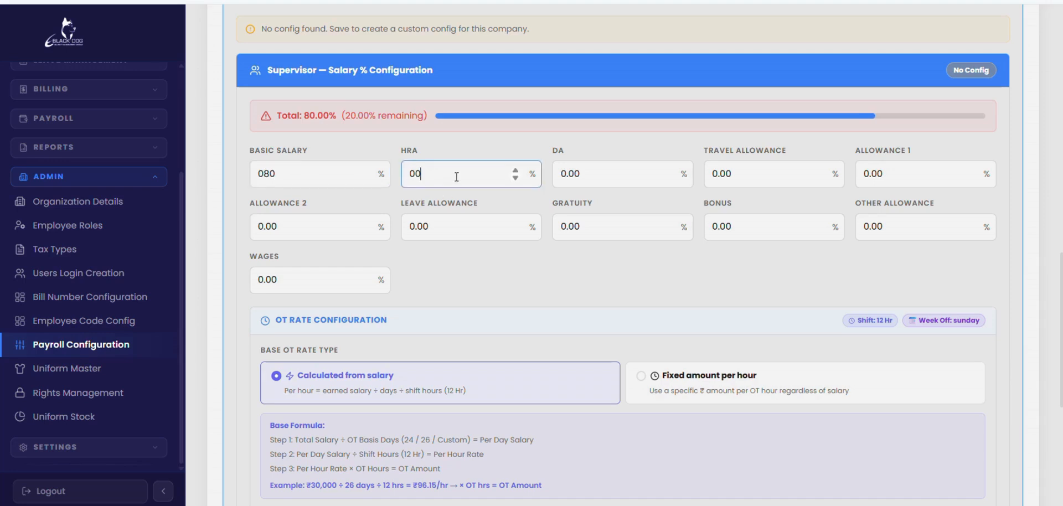
key(BackSpace)
text(10)
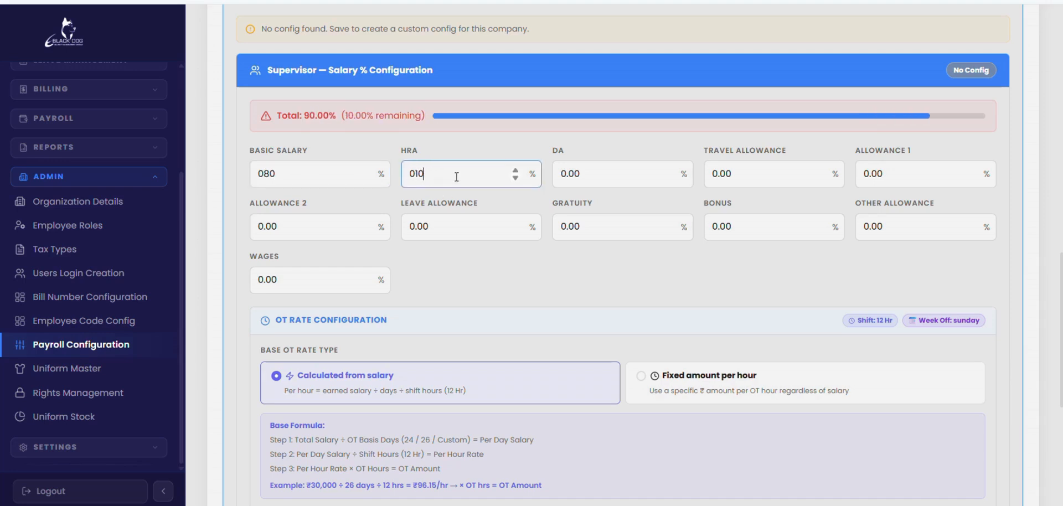
Step: Set the Supervisor role's leave allowance to 10%
click(453, 228)
key(BackSpace)
key(BackSpace)
key(BackSpace)
text(10)
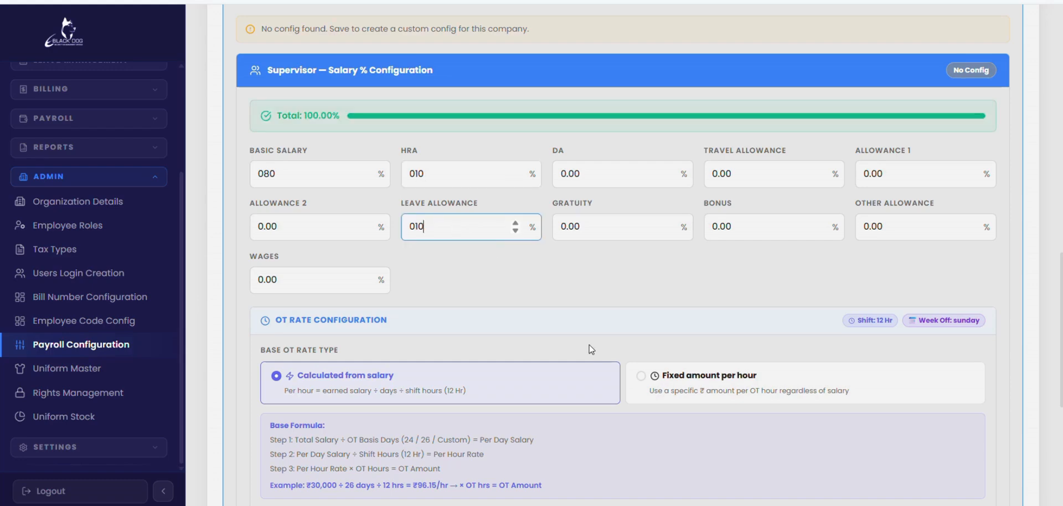
Step: Set the Supervisor's week off OT multiplier to 1.5x and working day OT multiplier to 2.0x, and save the configuration
scroll(688, 405, down, 6)
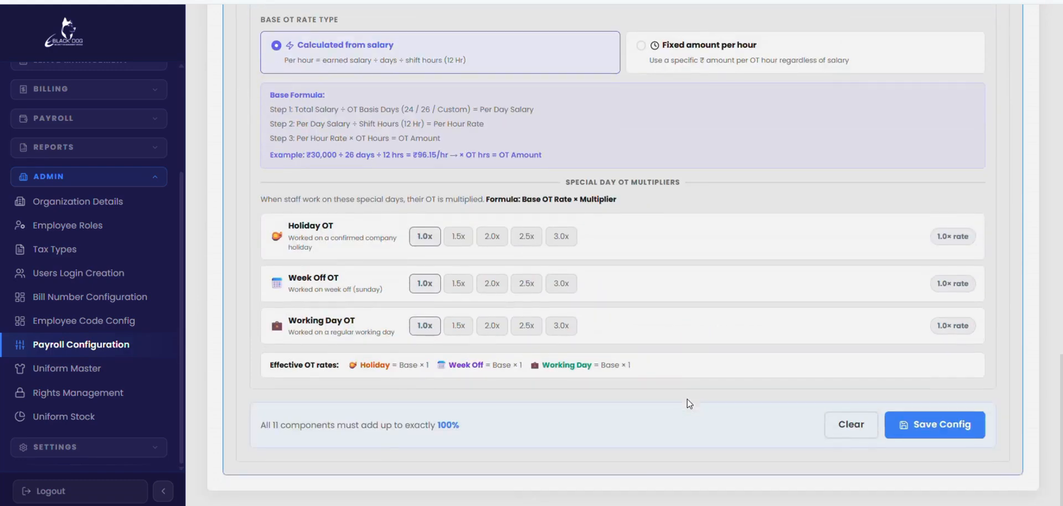
click(460, 285)
click(494, 328)
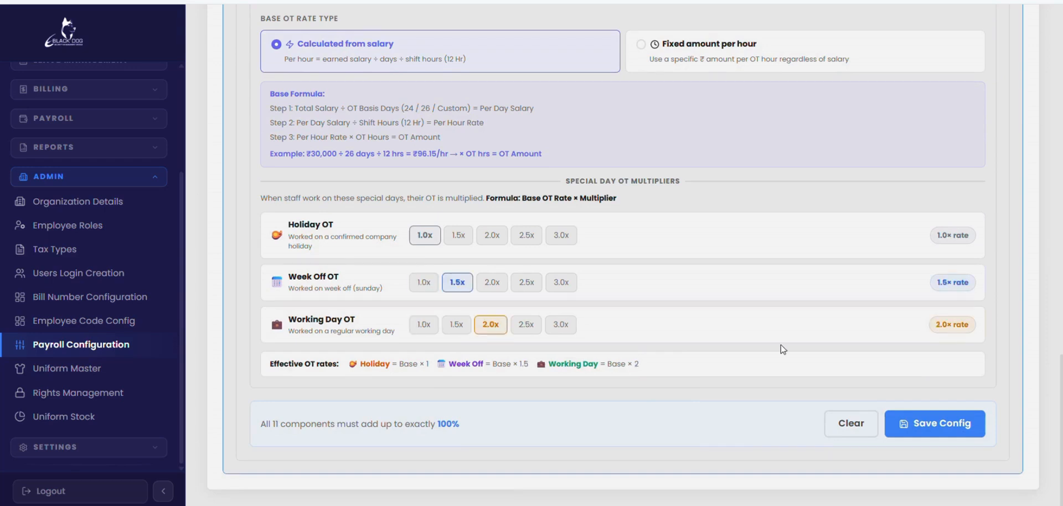
click(939, 423)
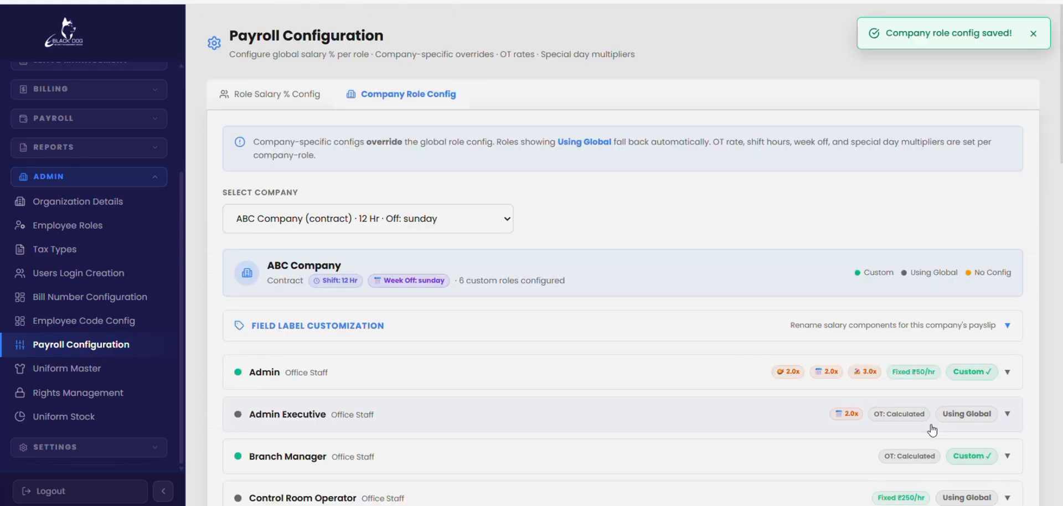
Step: Review ABC Company's role list and the saved OT settings of its Supervisor role
scroll(932, 429, down, 2)
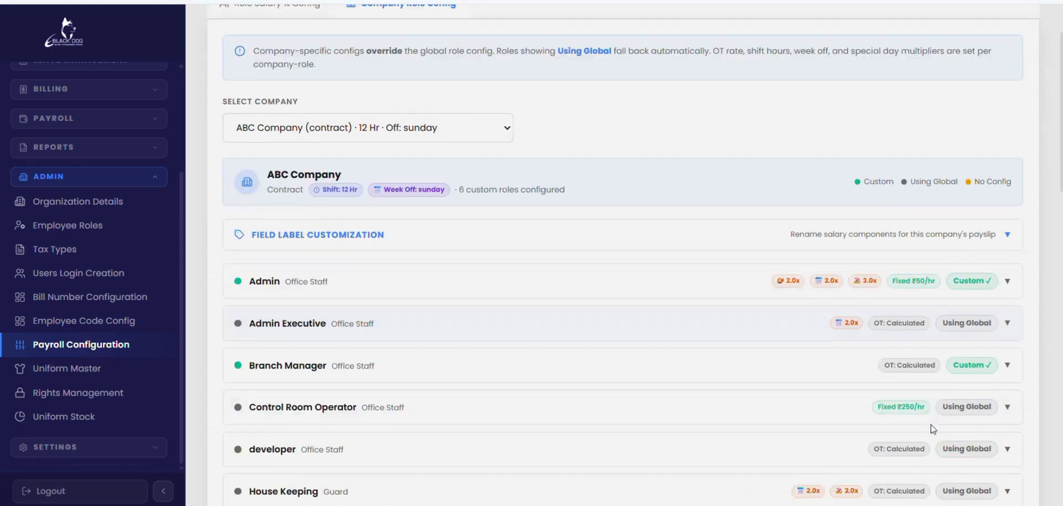
scroll(932, 430, down, 2)
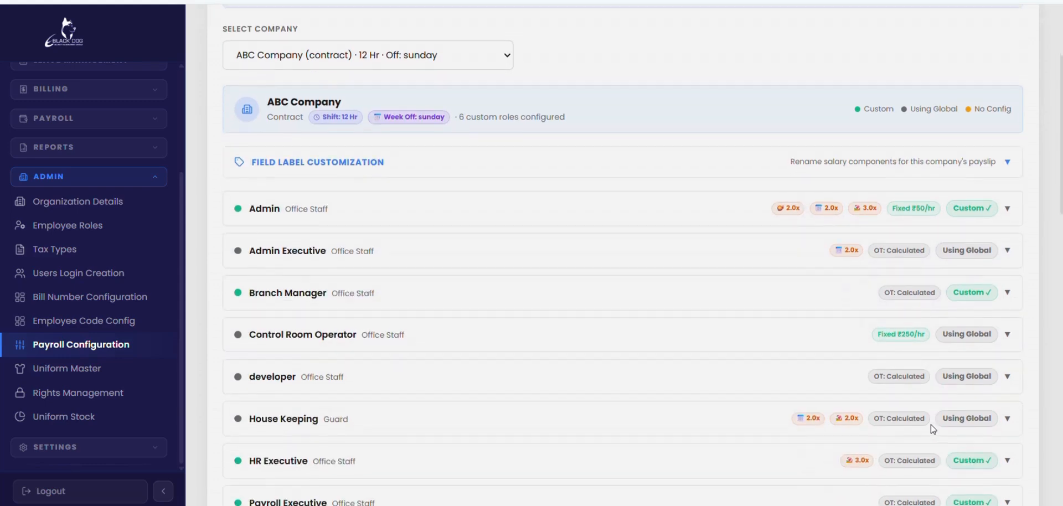
scroll(932, 430, down, 5)
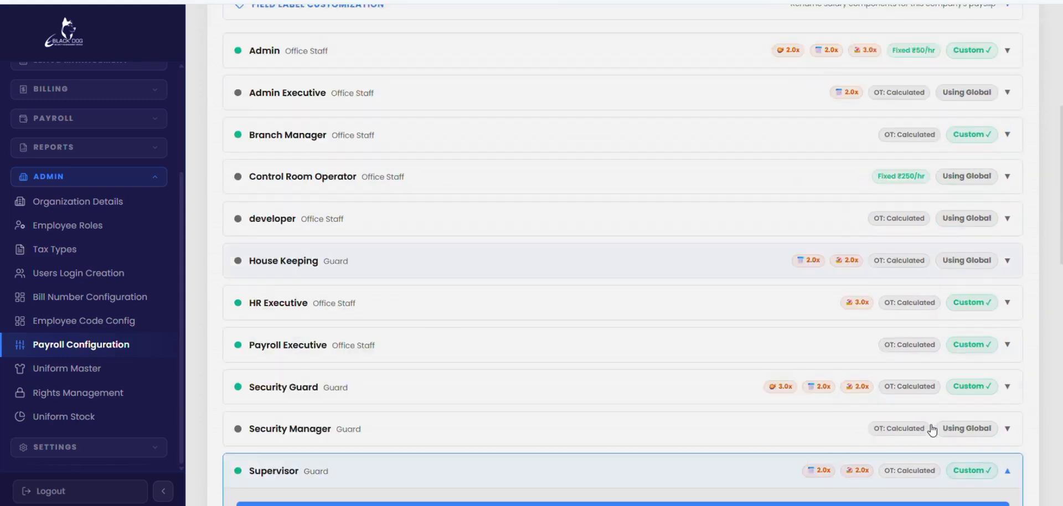
scroll(932, 424, down, 15)
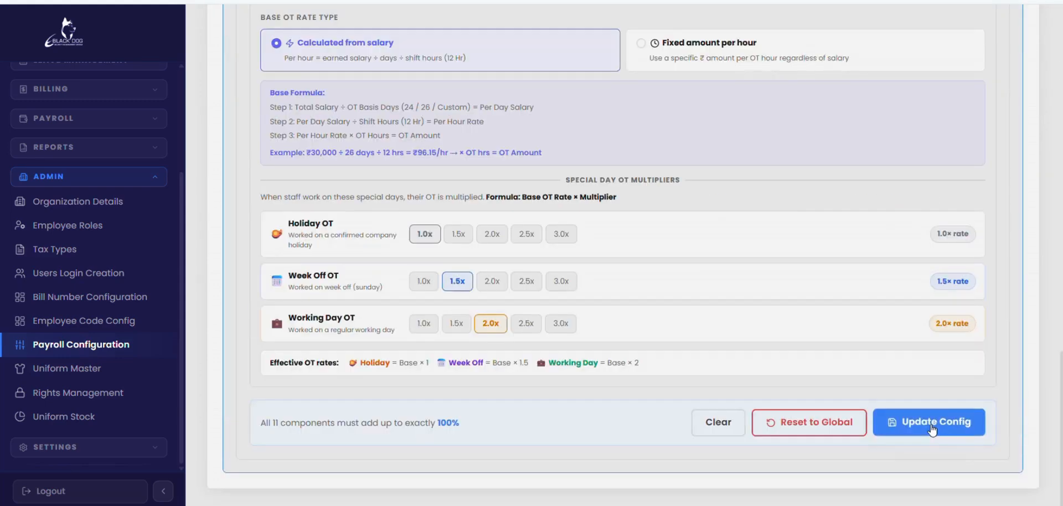